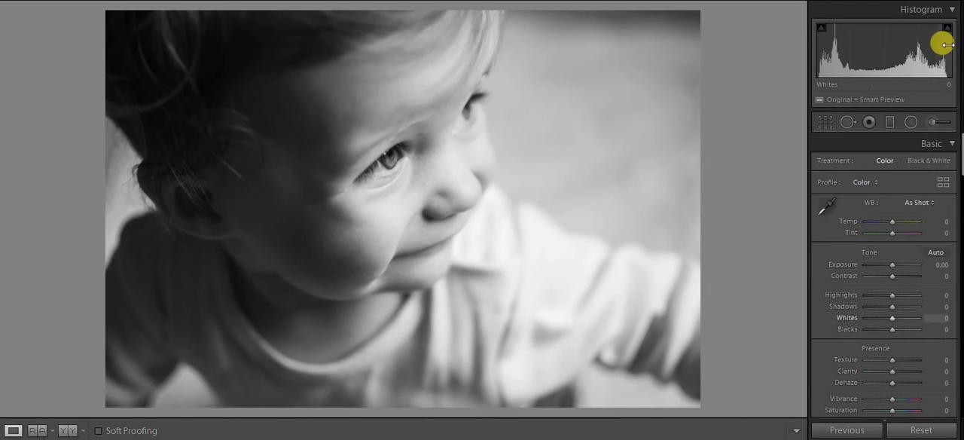
Step: Try lowering Whites to -13, undo it, and compare the black-and-white portrait with its colour version
drag(948, 45, 941, 46)
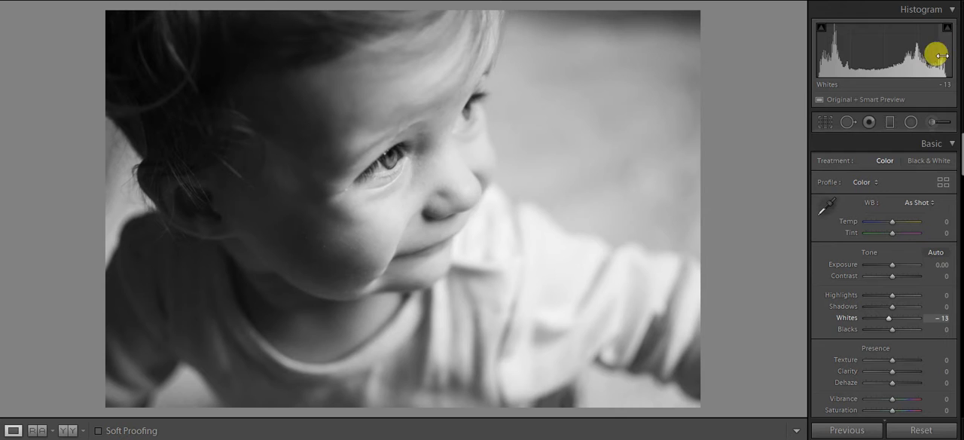
key(ctrl+z)
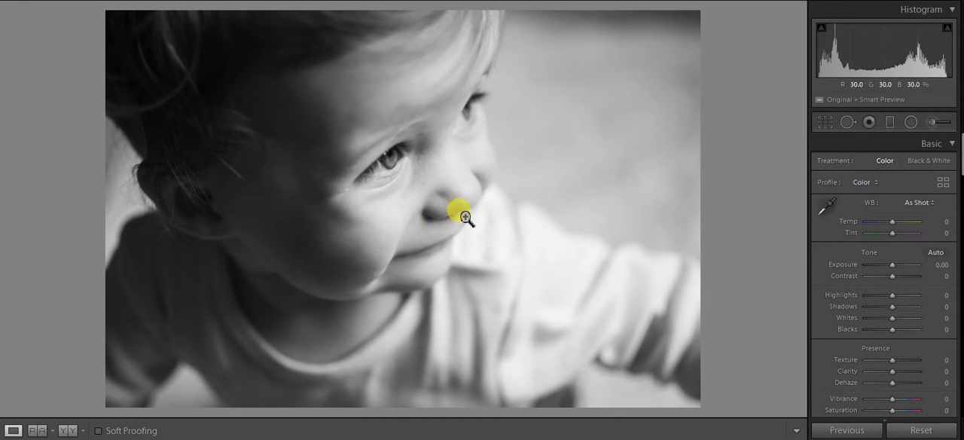
key(Right)
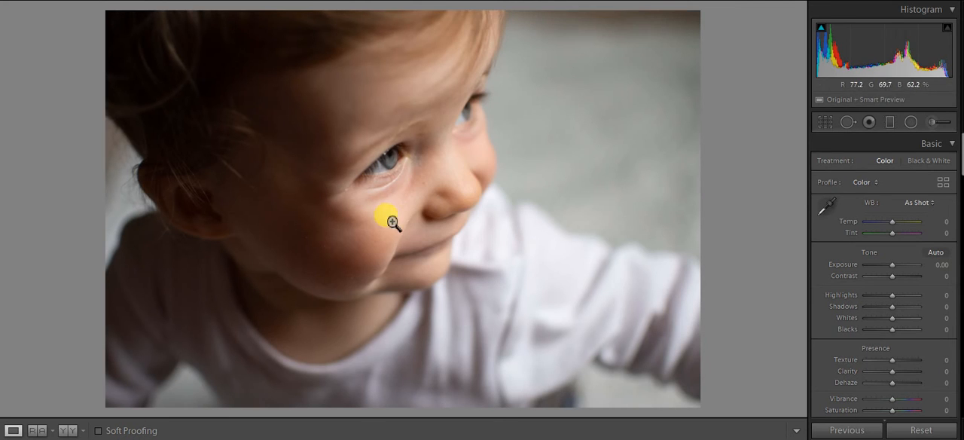
key(Left)
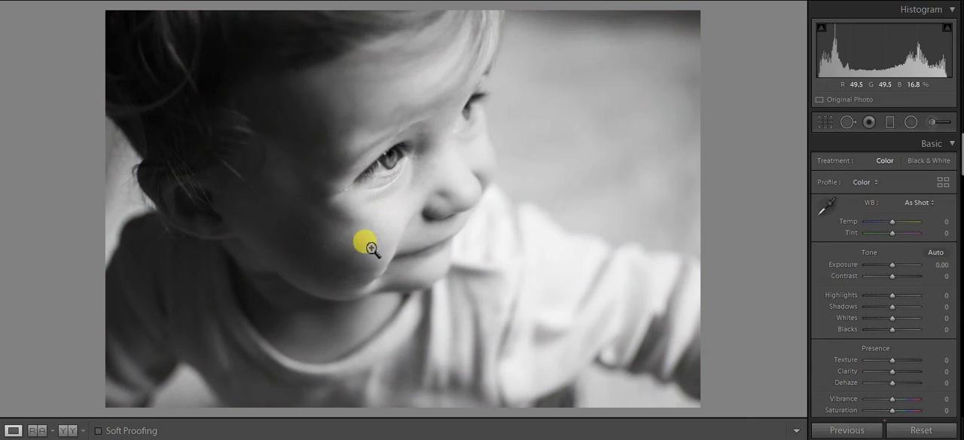
Step: Lower Exposure to -0.26 and Highlights to -18 on the black-and-white portrait
drag(903, 54, 884, 46)
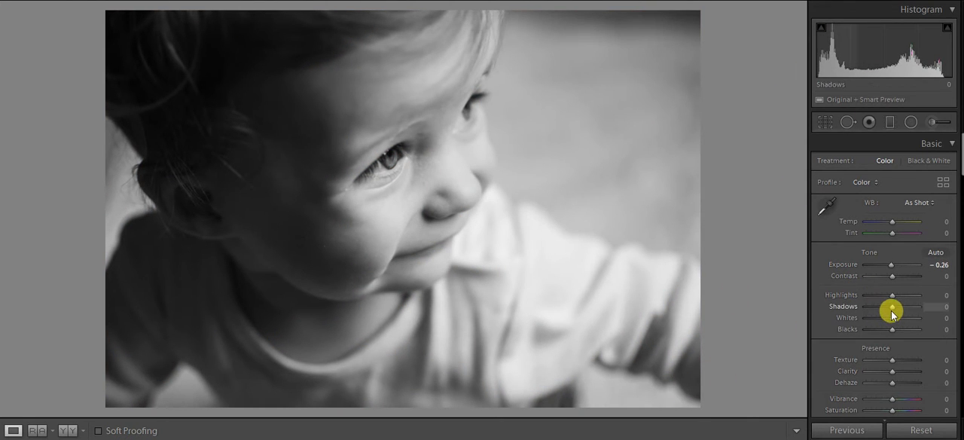
mouse_move(892, 296)
mouse_down()
mouse_move(845, 303)
mouse_move(891, 316)
mouse_move(874, 296)
mouse_move(889, 302)
mouse_up()
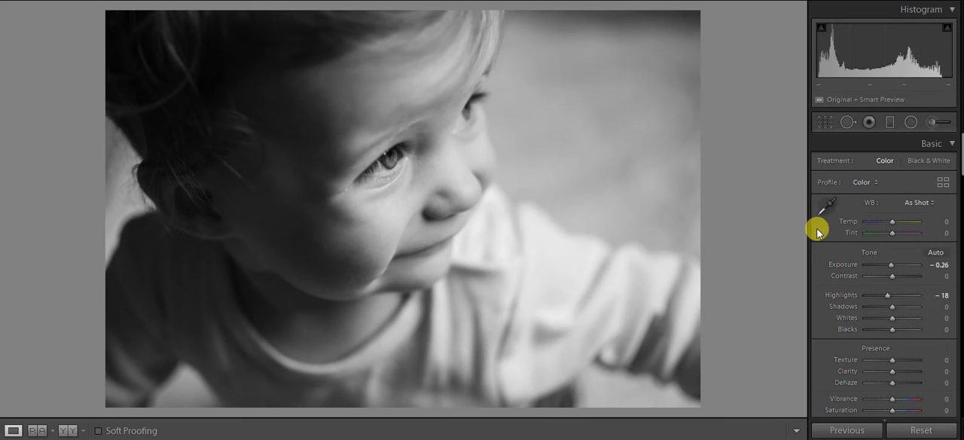
Step: Try sampling white balance below the child's eye, set Blacks to -5, and compare against the unedited photo
click(828, 204)
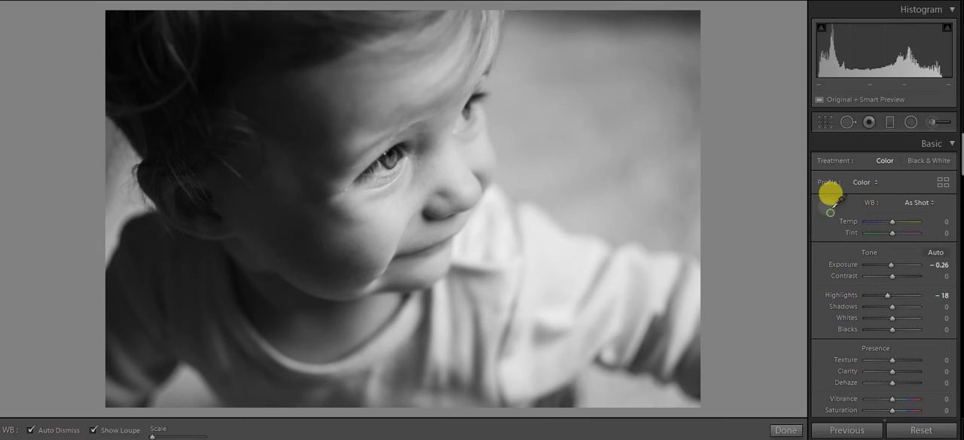
click(394, 190)
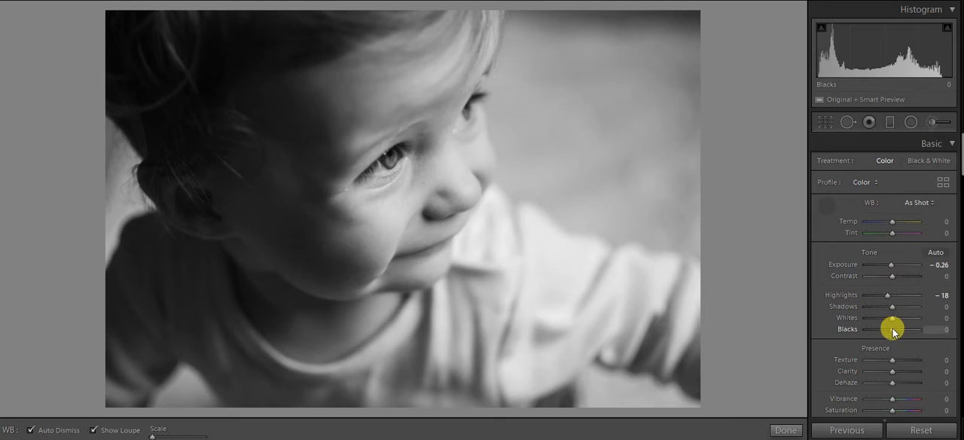
drag(893, 331, 887, 331)
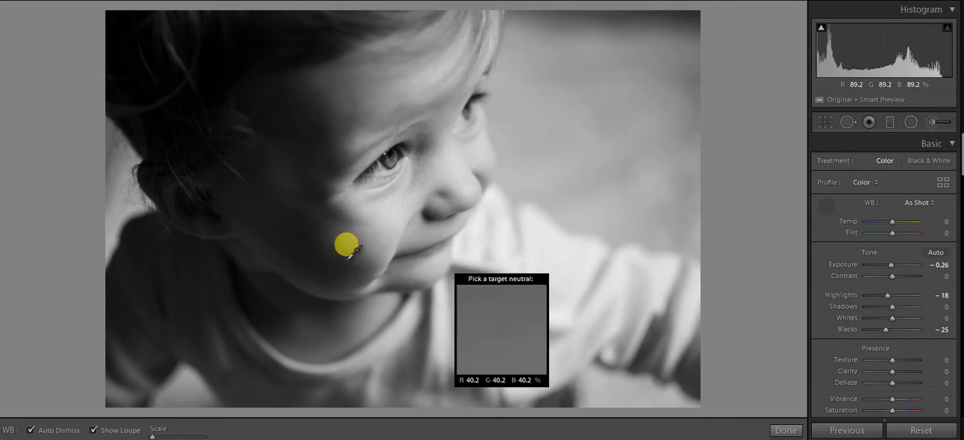
click(783, 429)
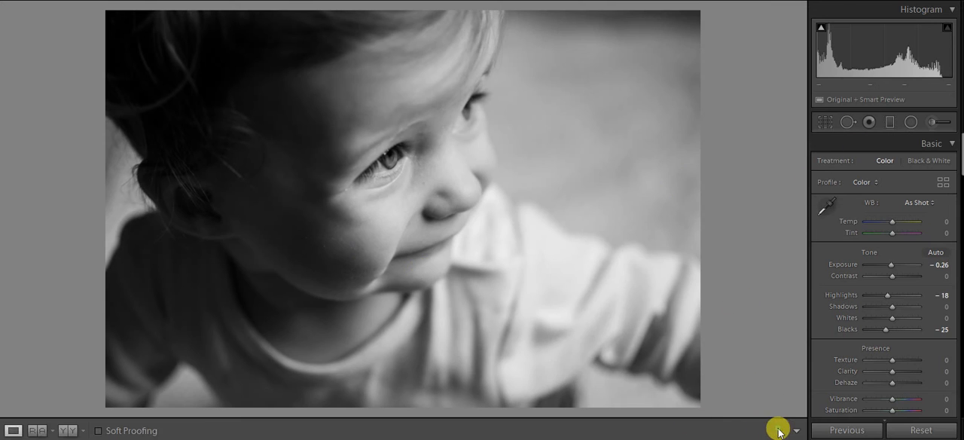
mouse_move(891, 335)
mouse_down()
mouse_move(882, 330)
mouse_move(893, 334)
mouse_up()
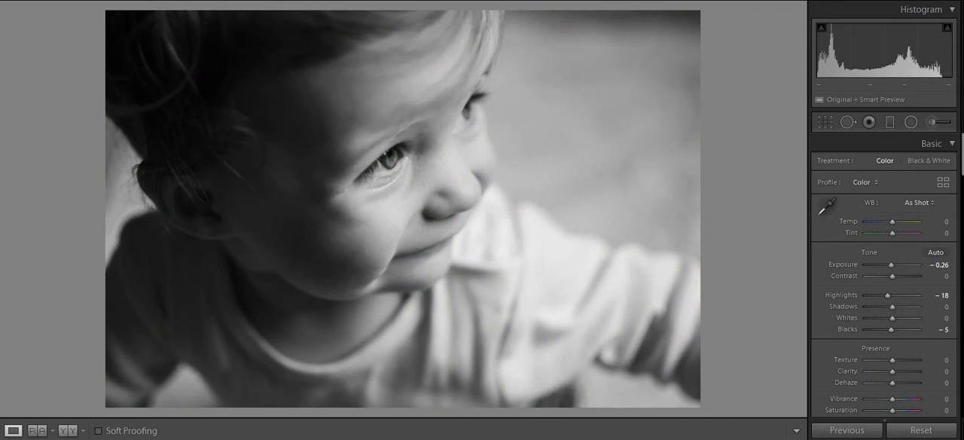
key(ctrl+z)
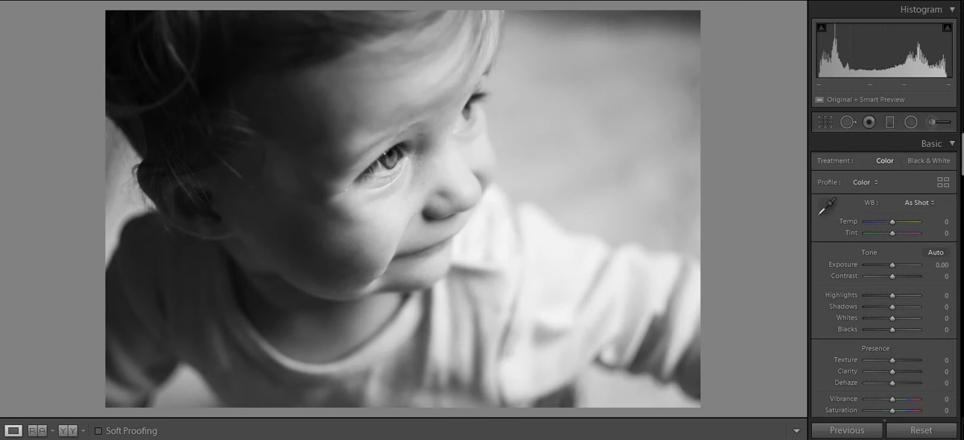
key(ctrl+y)
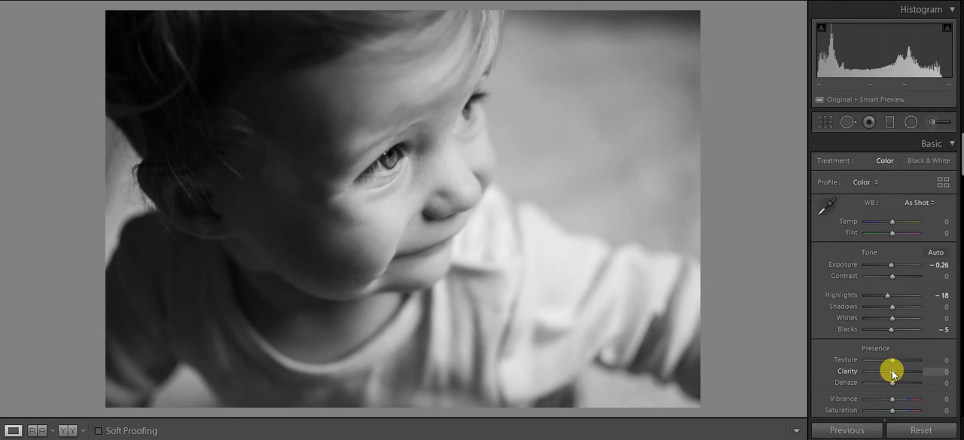
Step: Set Clarity to +23 and compare the result with the unedited black-and-white photo
drag(892, 371, 916, 370)
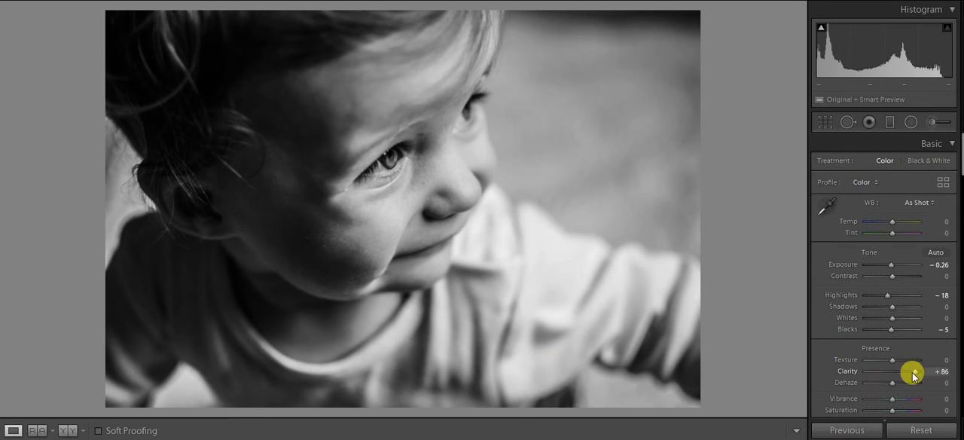
drag(908, 370, 892, 374)
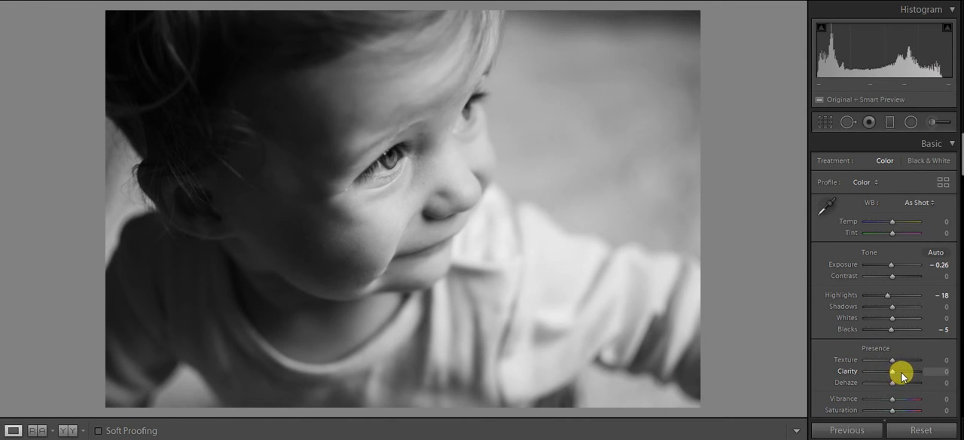
mouse_move(903, 372)
mouse_down()
mouse_move(893, 366)
mouse_move(899, 373)
mouse_up()
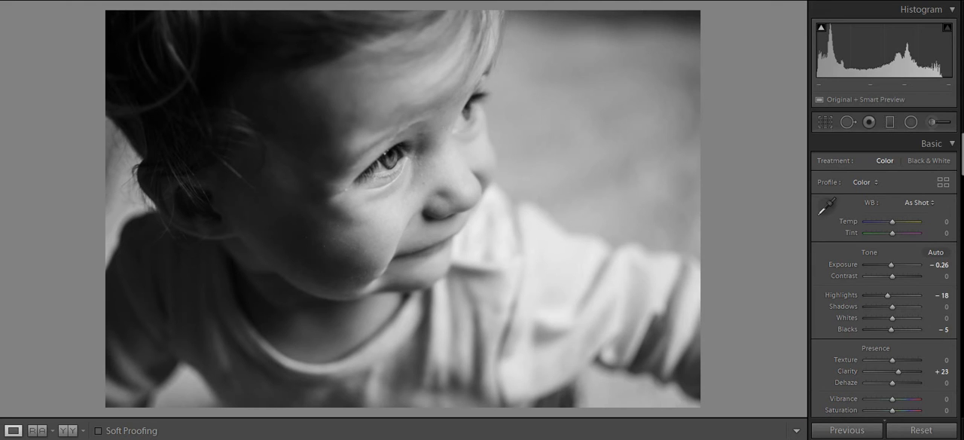
key(ctrl+shift+r)
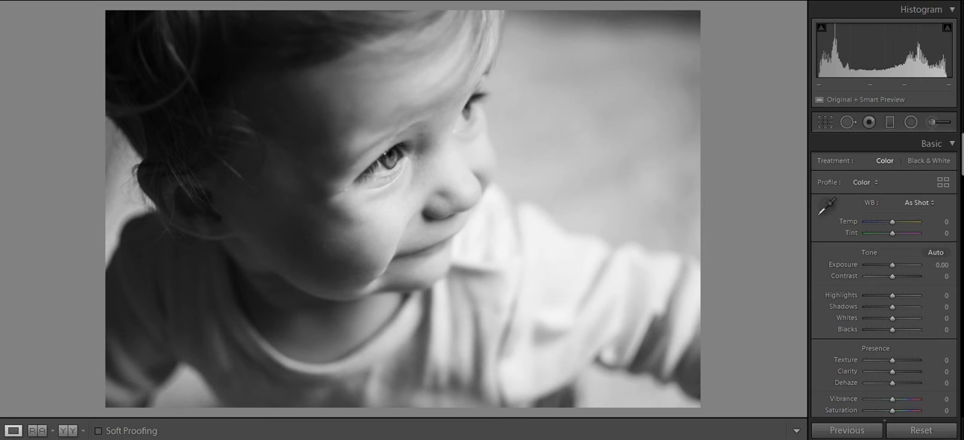
key(ctrl+z)
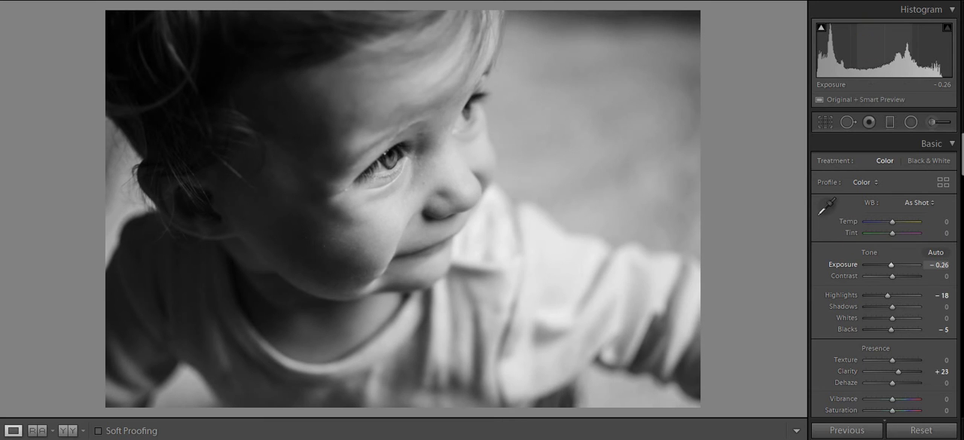
Step: Set Exposure to -0.12, Contrast to +11, Highlights to -34 and Blacks to +4
drag(891, 266, 892, 265)
drag(875, 50, 820, 47)
mouse_move(821, 33)
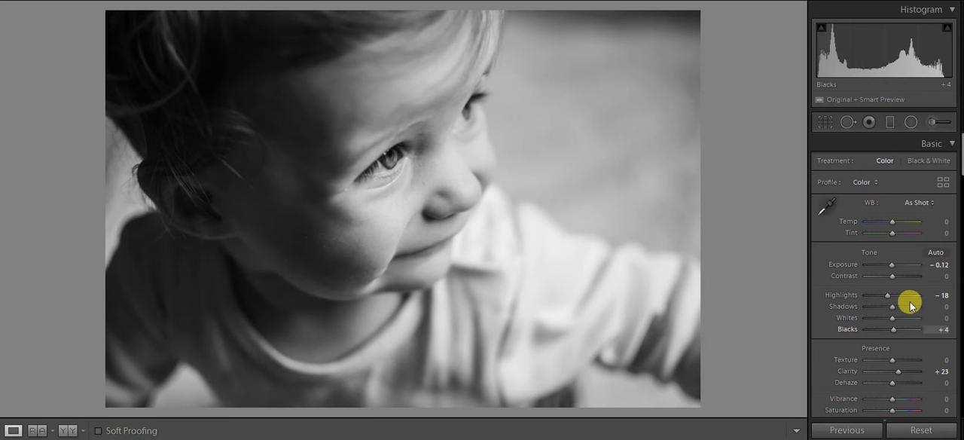
drag(894, 276, 885, 300)
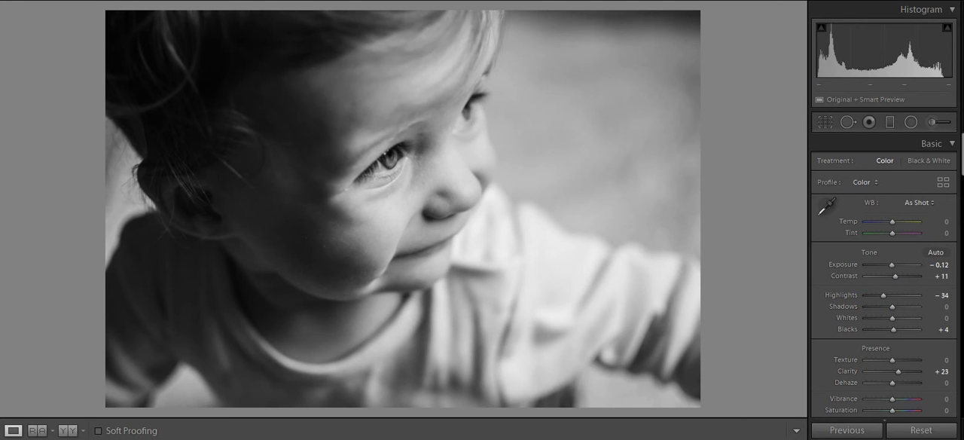
Step: On the colour version, sample white balance from the white shirt near the collar, and set Tint to -7 and Blacks to +14
key(backslash)
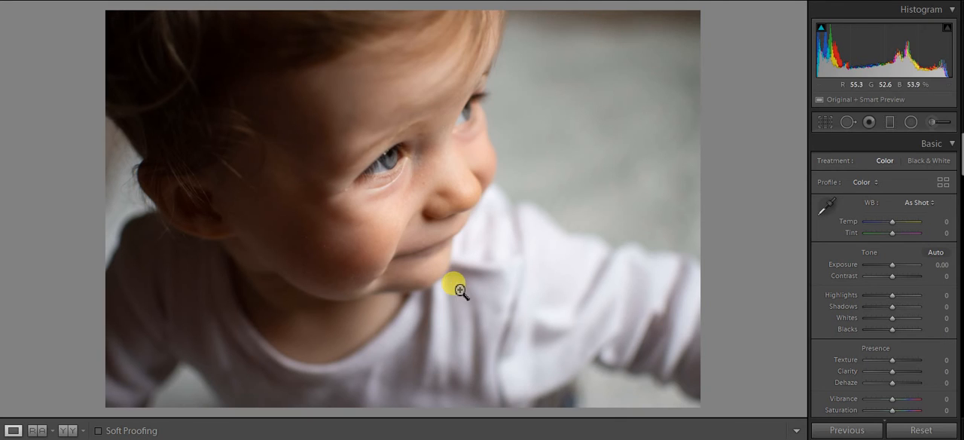
click(827, 204)
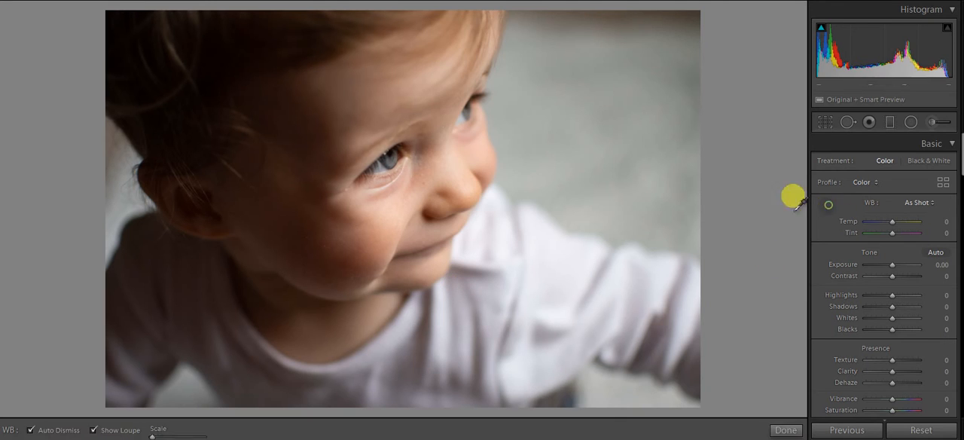
click(476, 237)
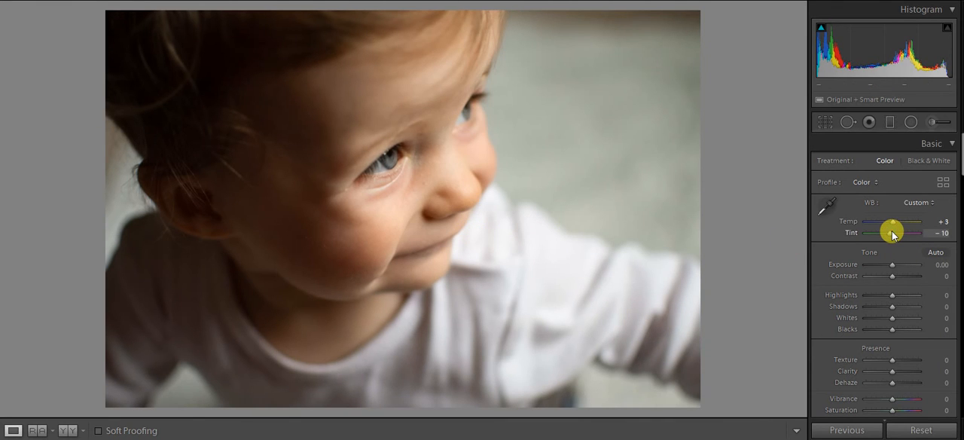
drag(891, 232, 893, 232)
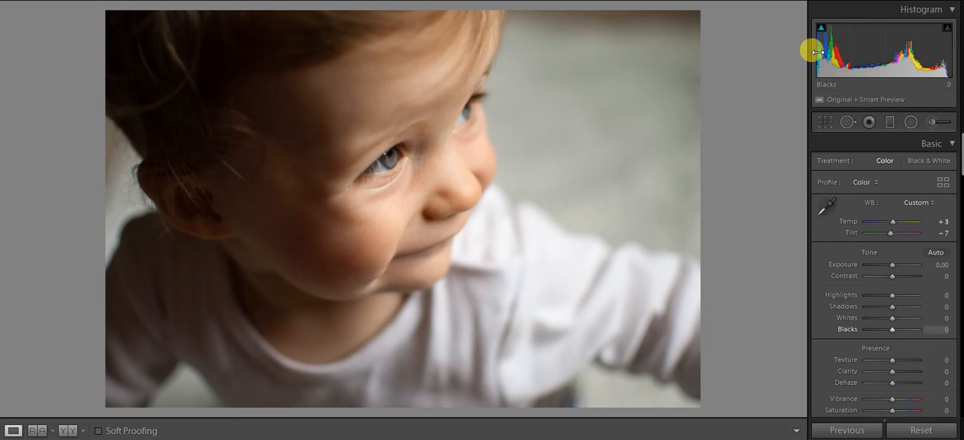
drag(811, 47, 818, 51)
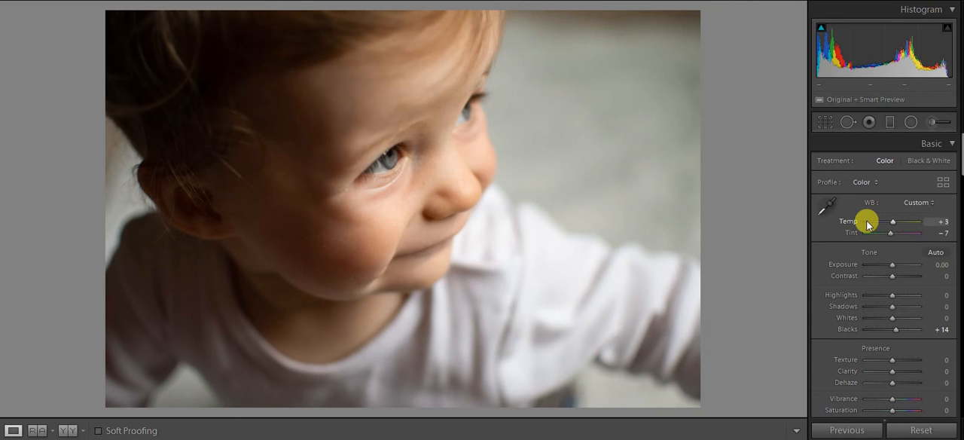
Step: Shape the RGB tone curve with a slightly lowered shadow point and an anchoring point in the highlights
scroll(866, 220, down, 5)
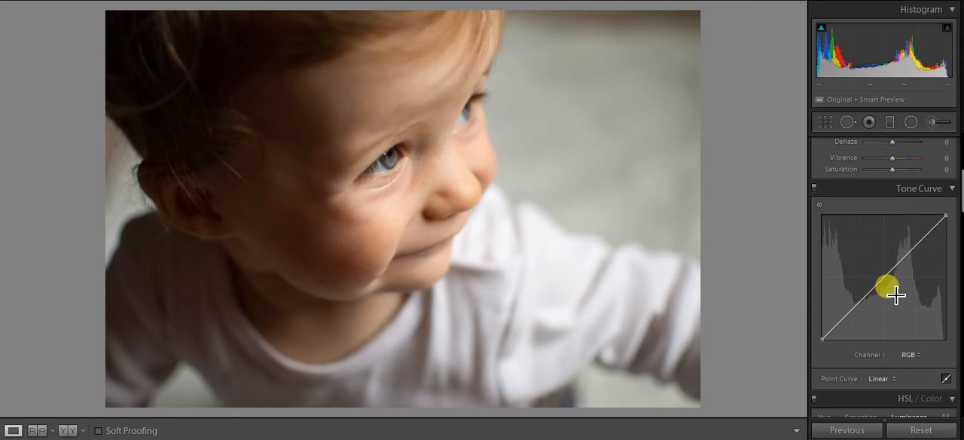
click(853, 308)
drag(853, 311, 857, 316)
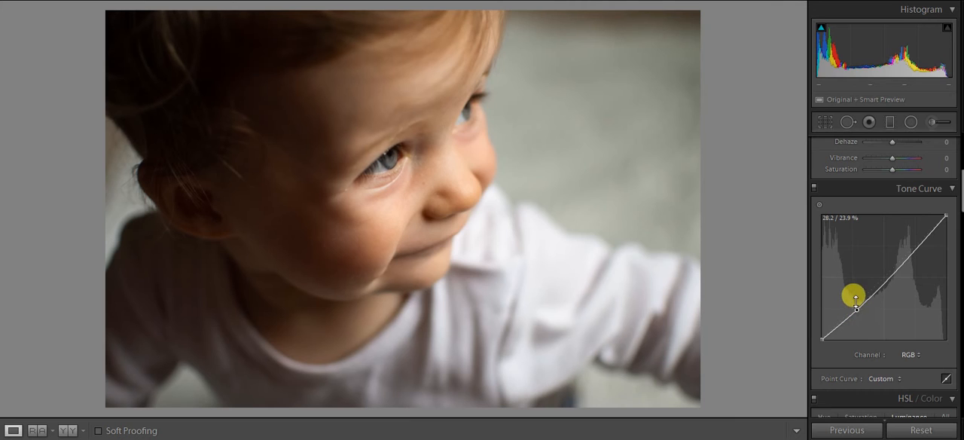
drag(909, 250, 906, 247)
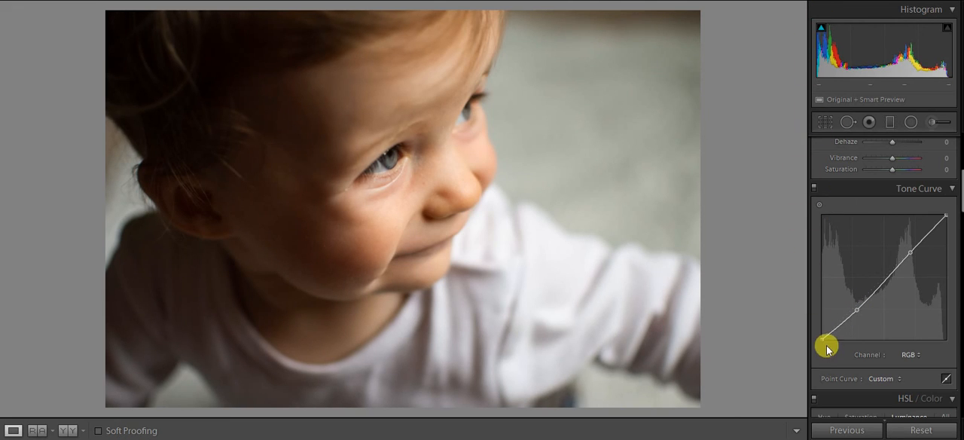
Step: Try the tone curve's targeted adjustment on the child's cheek and remove the extra curve points it adds
click(819, 205)
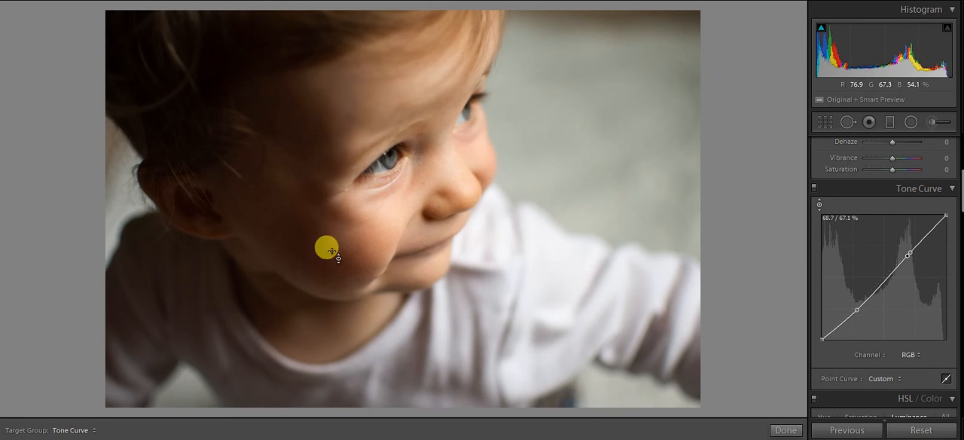
mouse_move(324, 227)
mouse_down()
mouse_move(324, 211)
mouse_move(323, 227)
mouse_up()
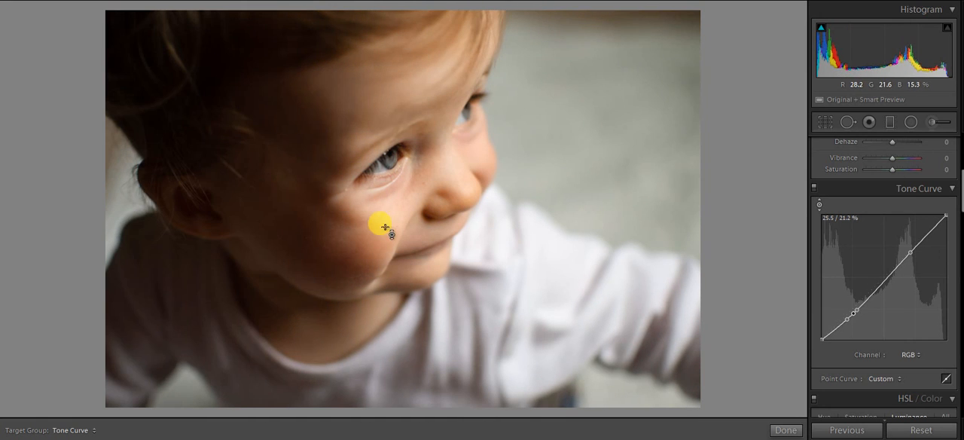
double_click(848, 320)
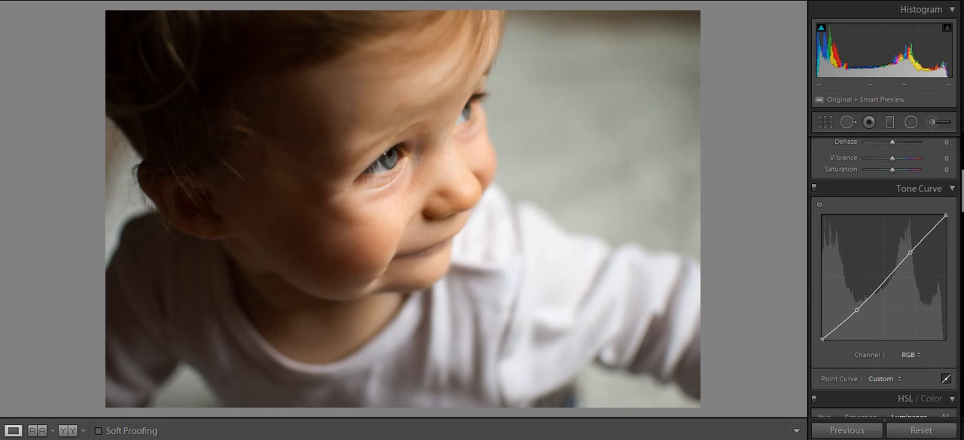
Step: Compare the colour portrait before and after the edits
key(ctrl+z)
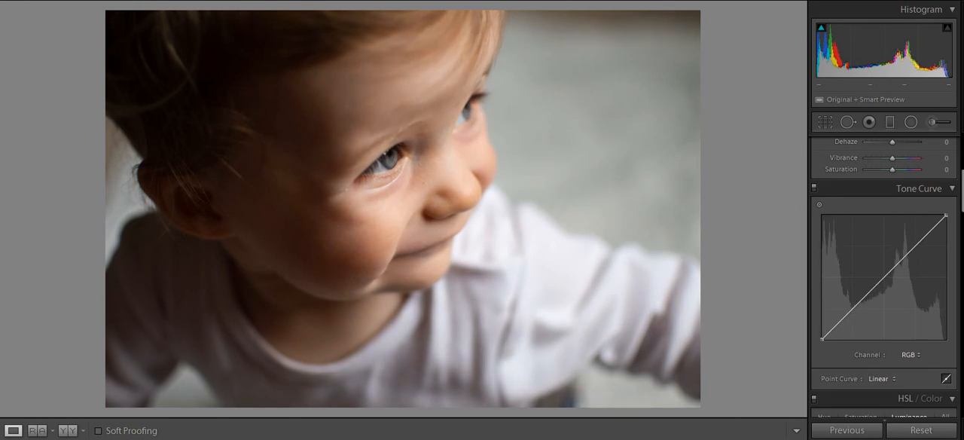
key(ctrl+y)
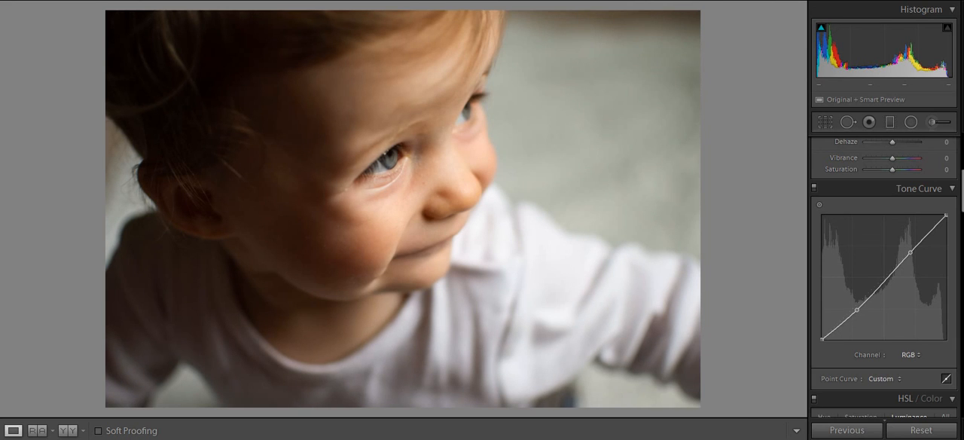
Step: Set the Luminance noise reduction to 9 and return to the Basic adjustments
scroll(886, 345, up, 5)
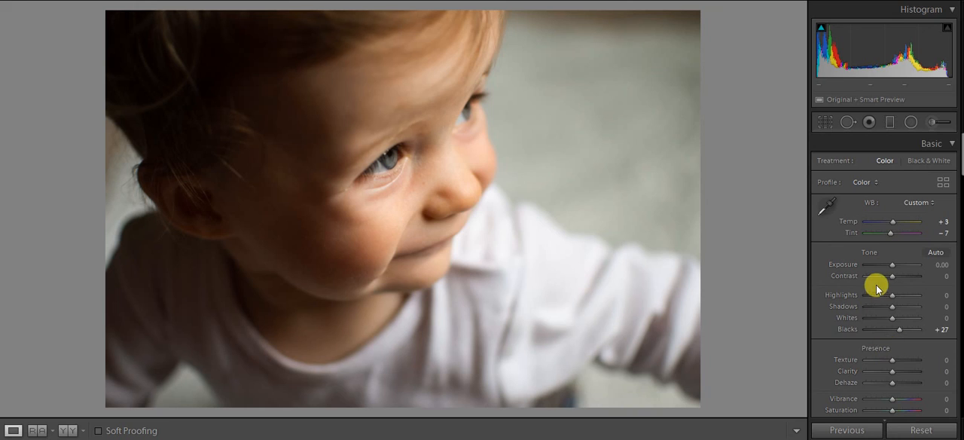
scroll(836, 301, down, 2)
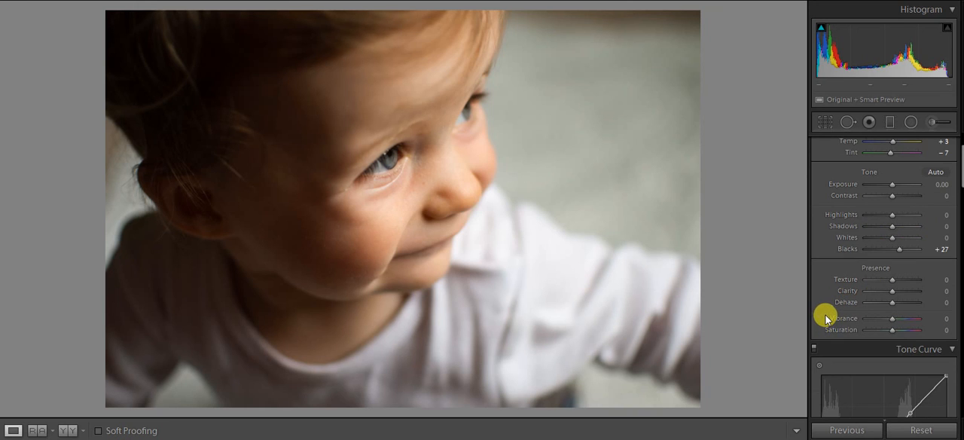
scroll(835, 299, down, 2)
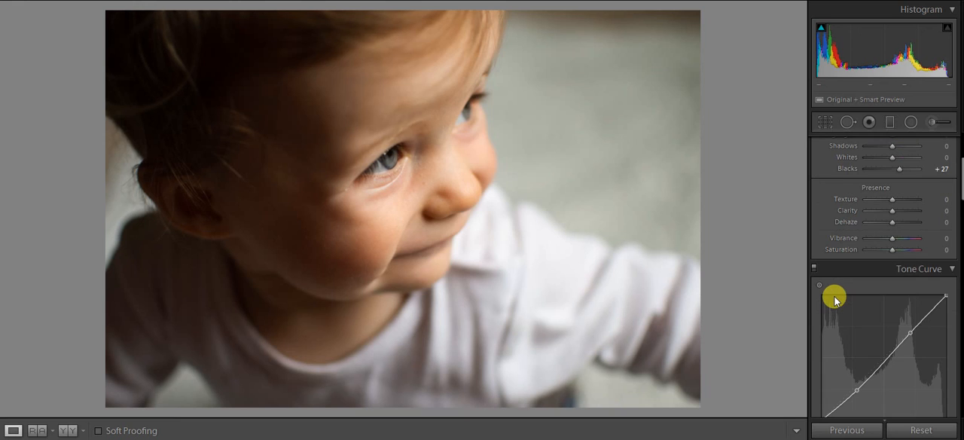
scroll(834, 300, down, 2)
scroll(838, 300, down, 15)
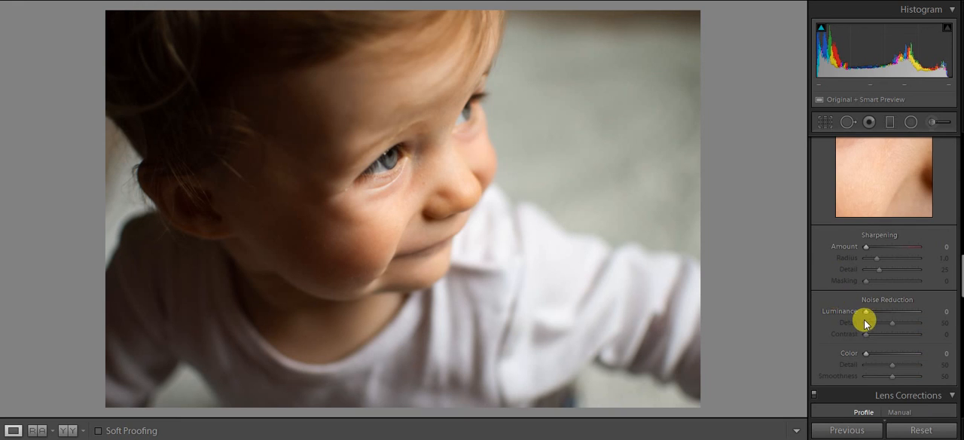
drag(866, 312, 871, 316)
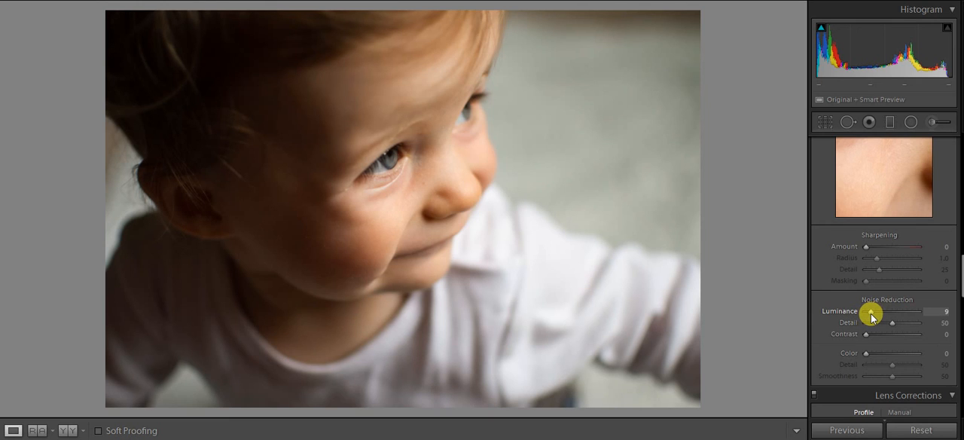
scroll(828, 305, down, 15)
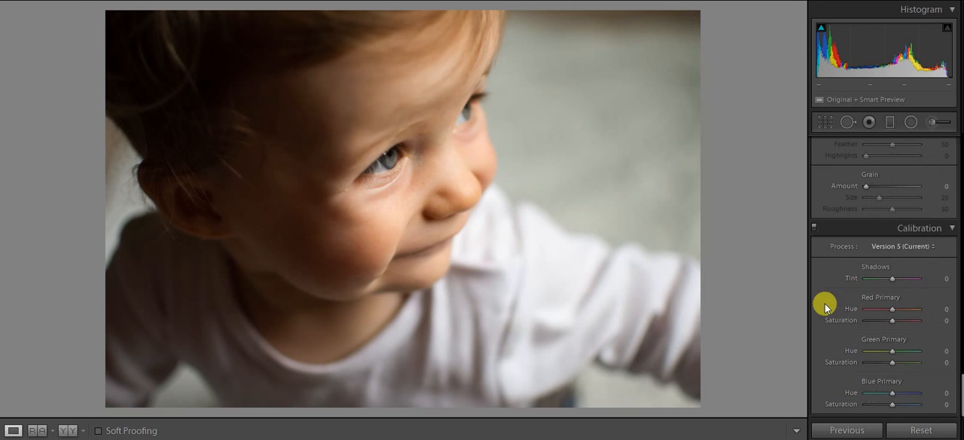
scroll(826, 304, up, 20)
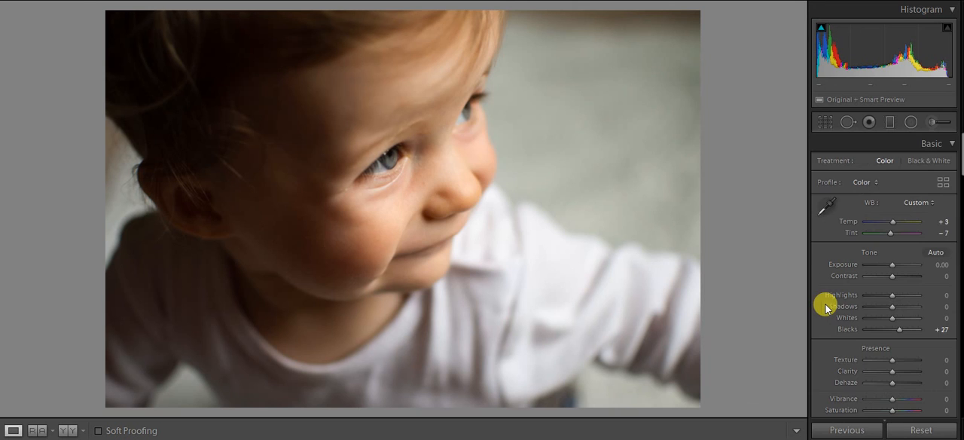